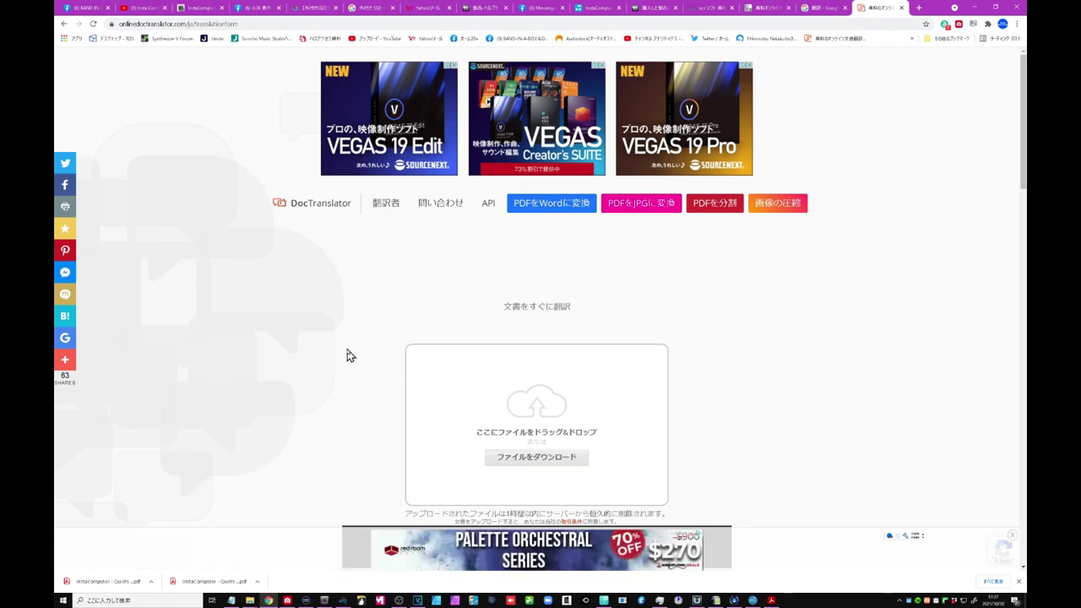
Step: Scroll through the current page, then switch to the InstaComposer guide PDF in Acrobat
scroll(351, 356, "down", 4)
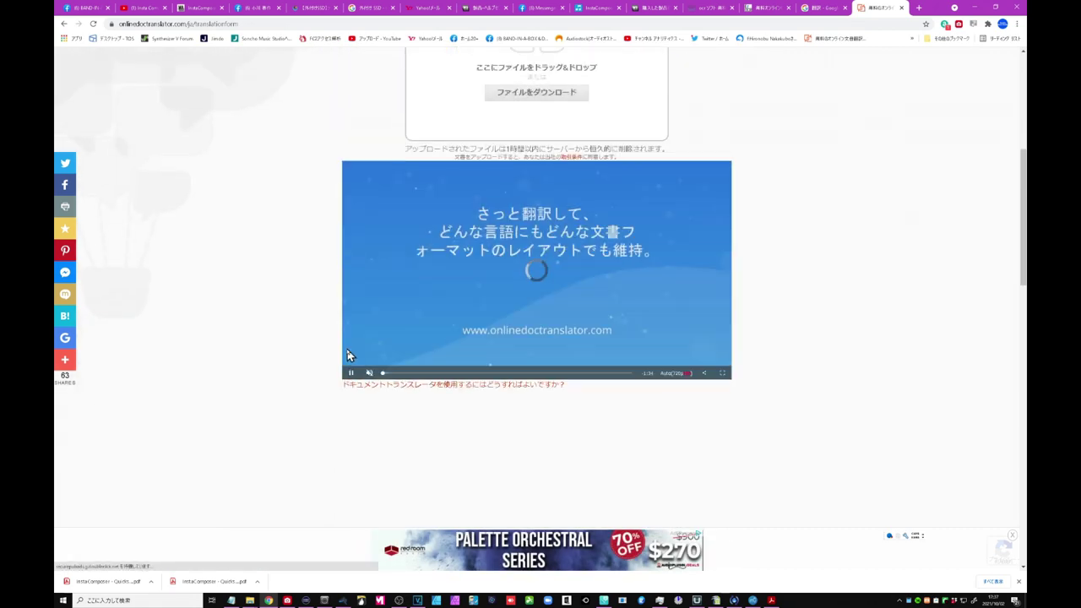
scroll(347, 355, "down", 3)
scroll(347, 356, "down", 2)
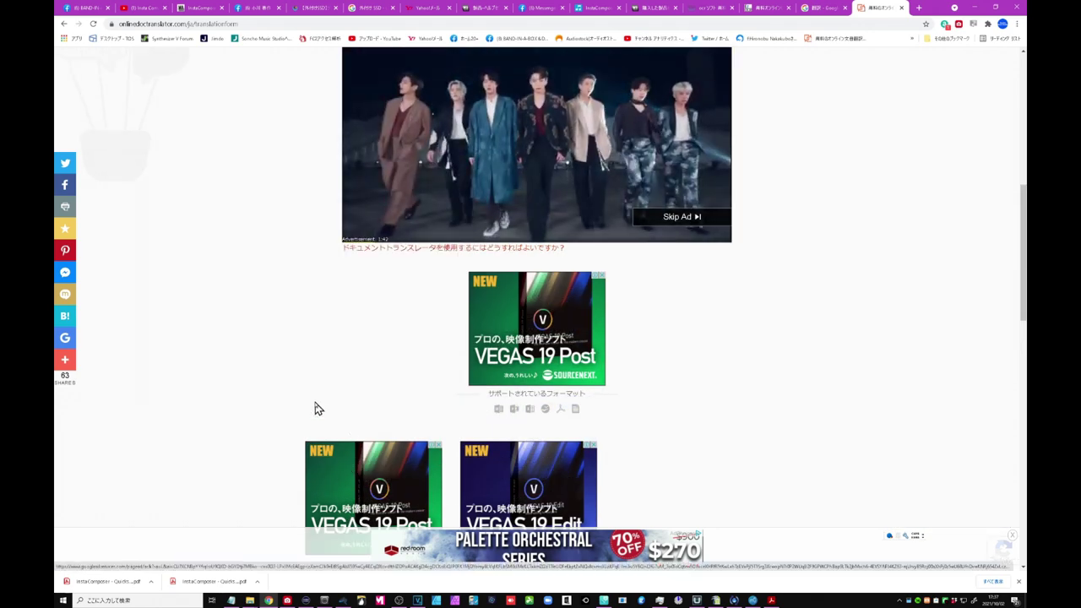
scroll(316, 411, "up", 4)
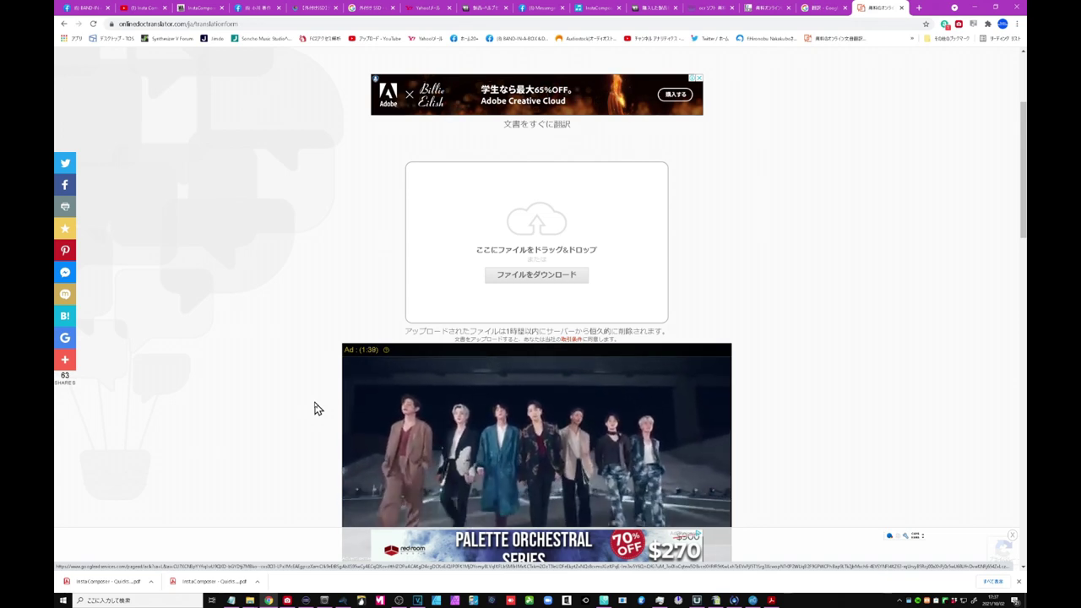
scroll(314, 409, "up", 1)
scroll(315, 409, "up", 1)
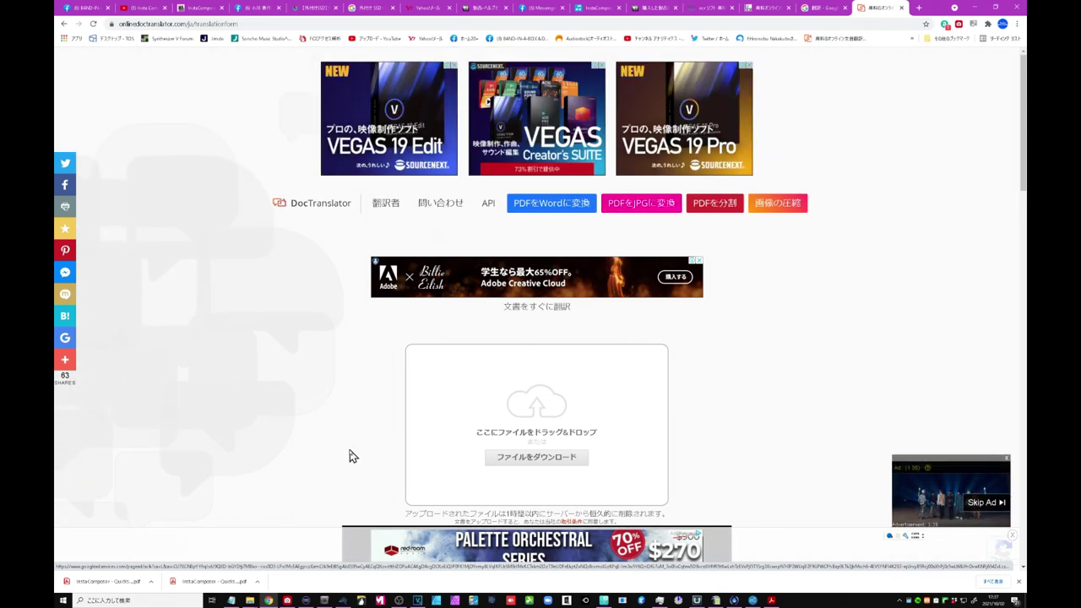
key("alt+Tab")
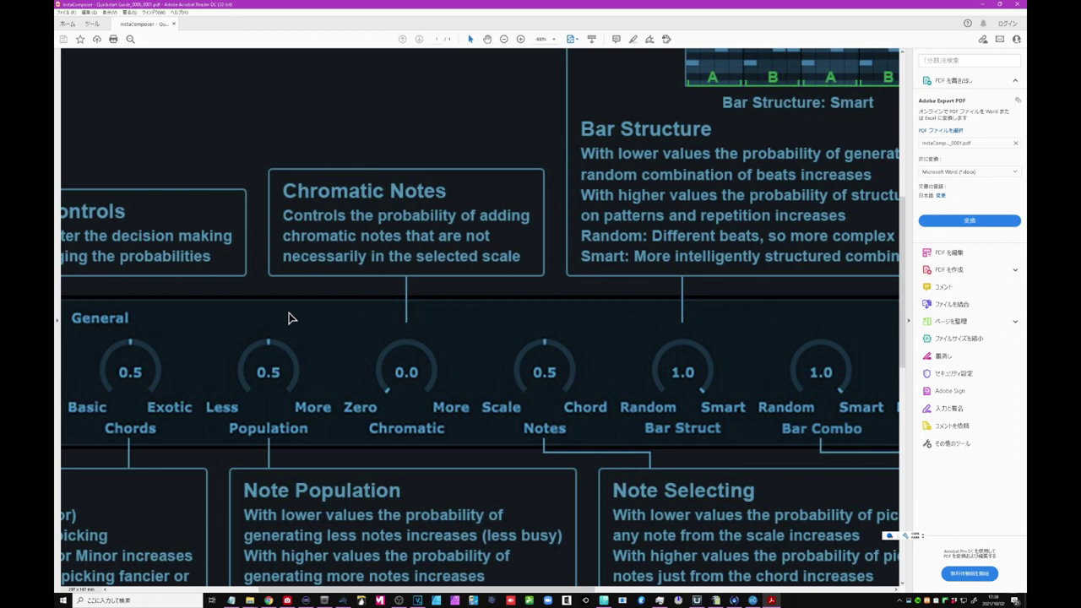
Step: Return to the top of the guide, pan to the Chromatic Notes box, and start a region capture
key("Home")
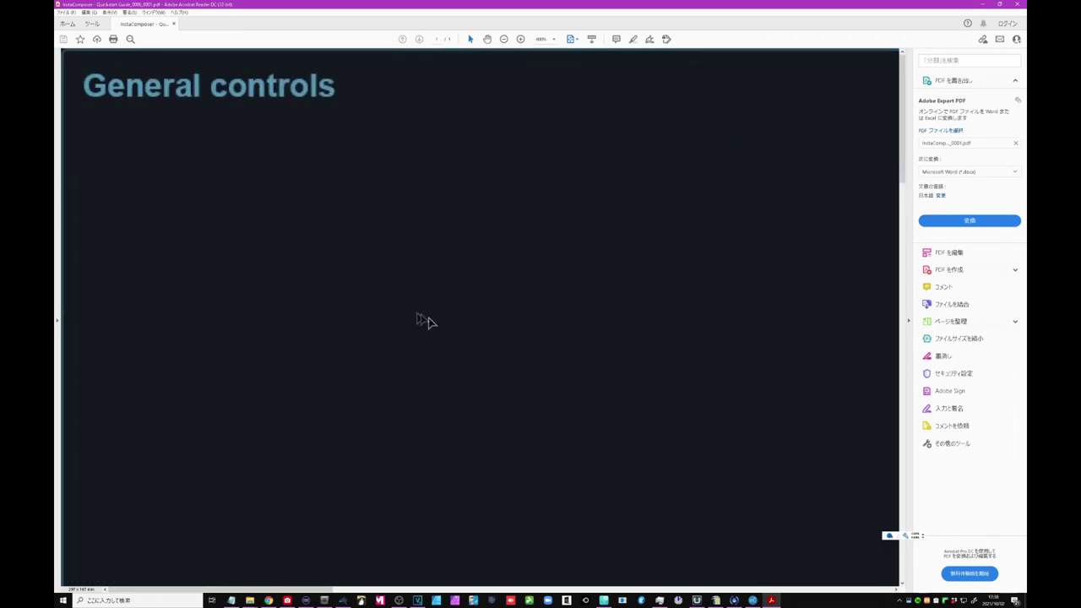
scroll(604, 363, "down", 5)
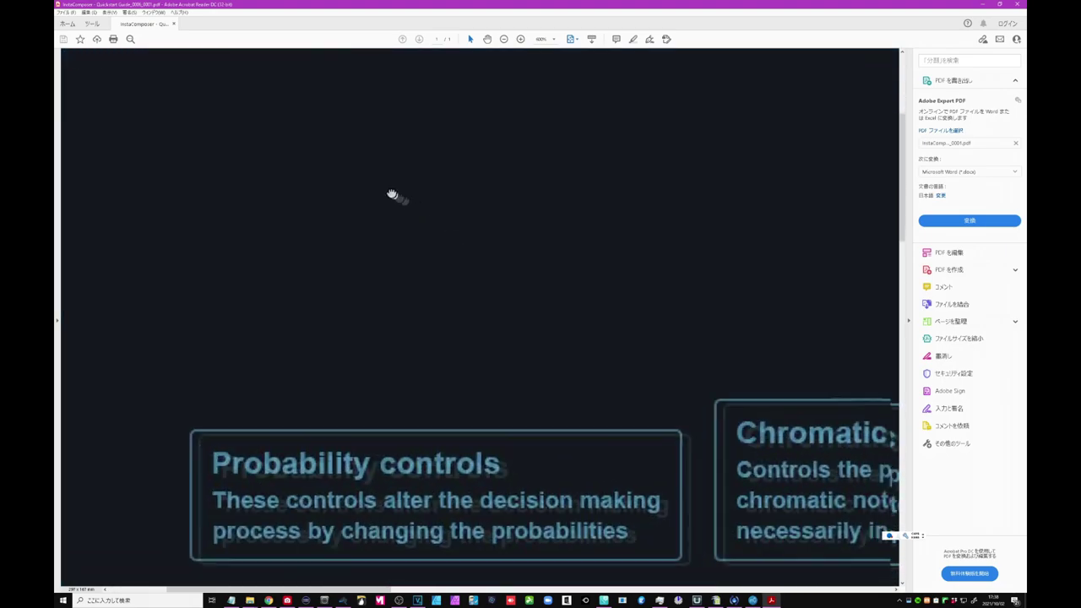
left_click_drag(718, 272, 309, 96)
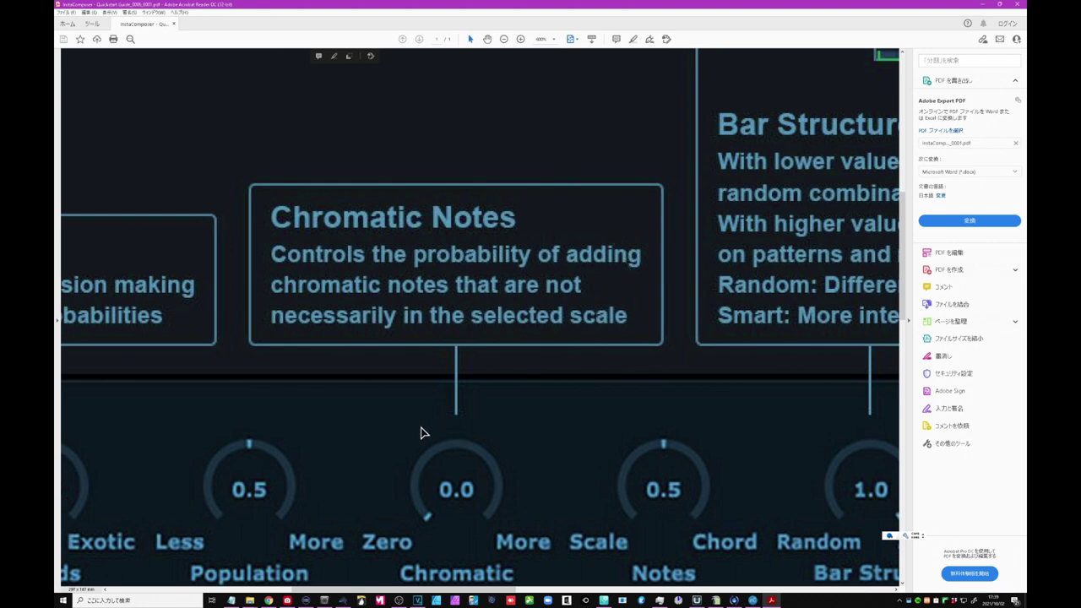
key("super+shift+s")
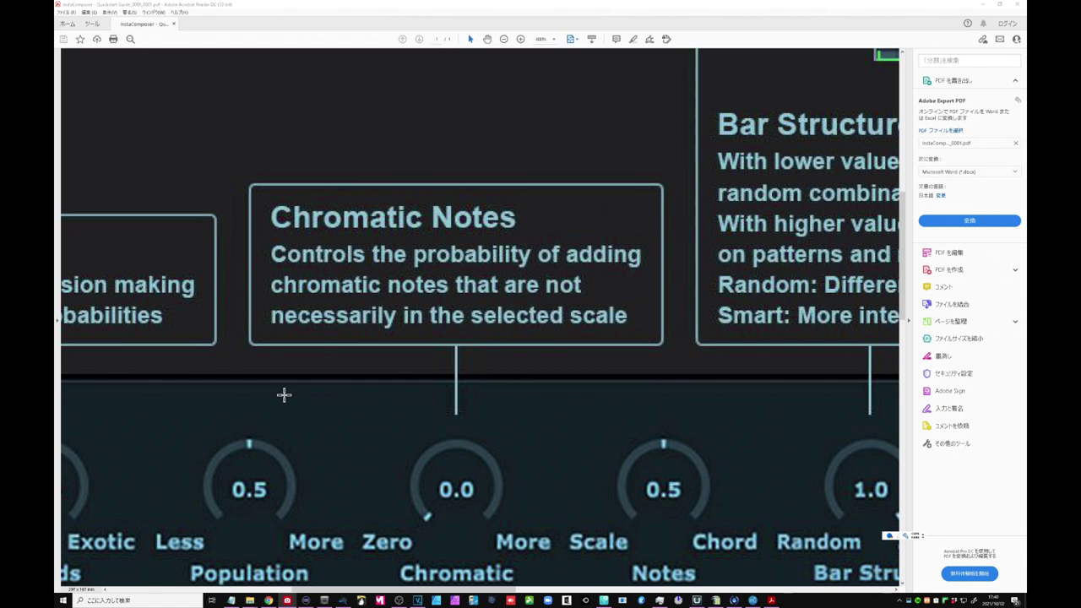
Step: Capture a screenshot region framing the whole Chromatic Notes box
key("Escape")
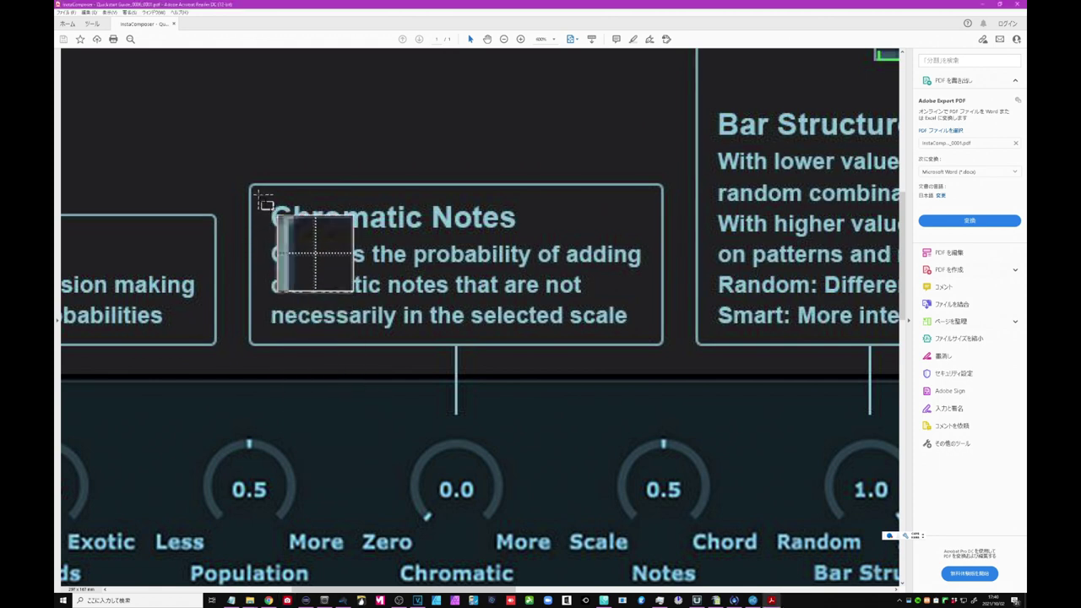
left_click_drag(262, 196, 596, 338)
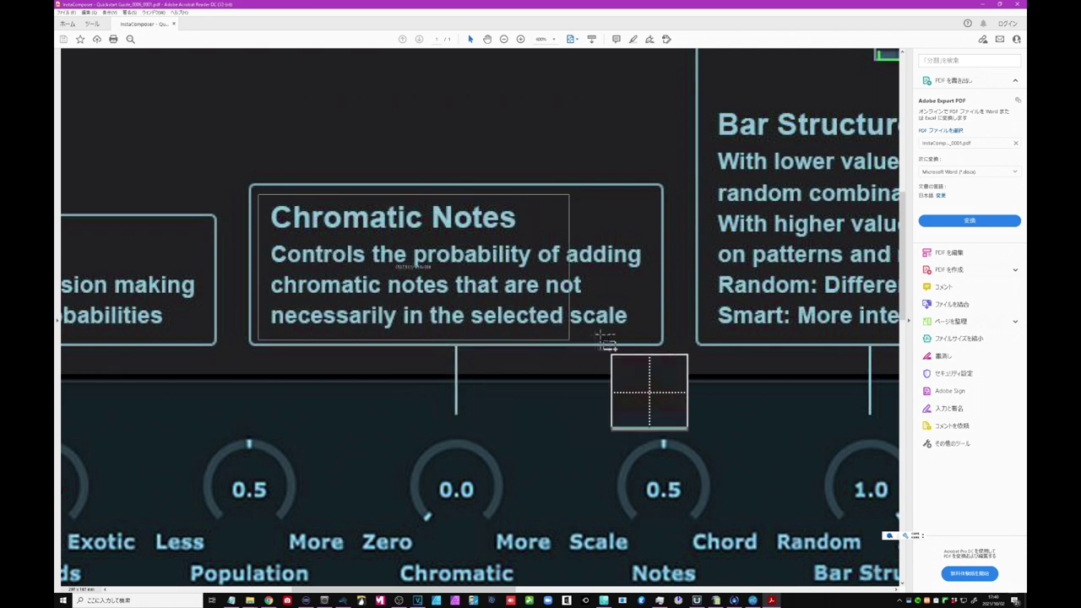
left_click_drag(598, 340, 659, 337)
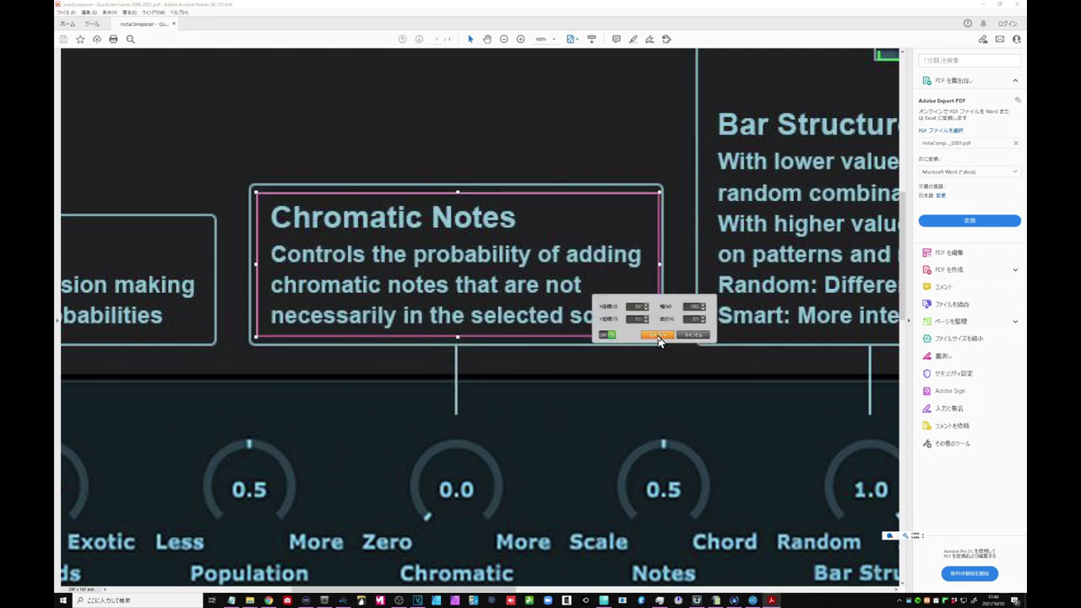
left_click(658, 336)
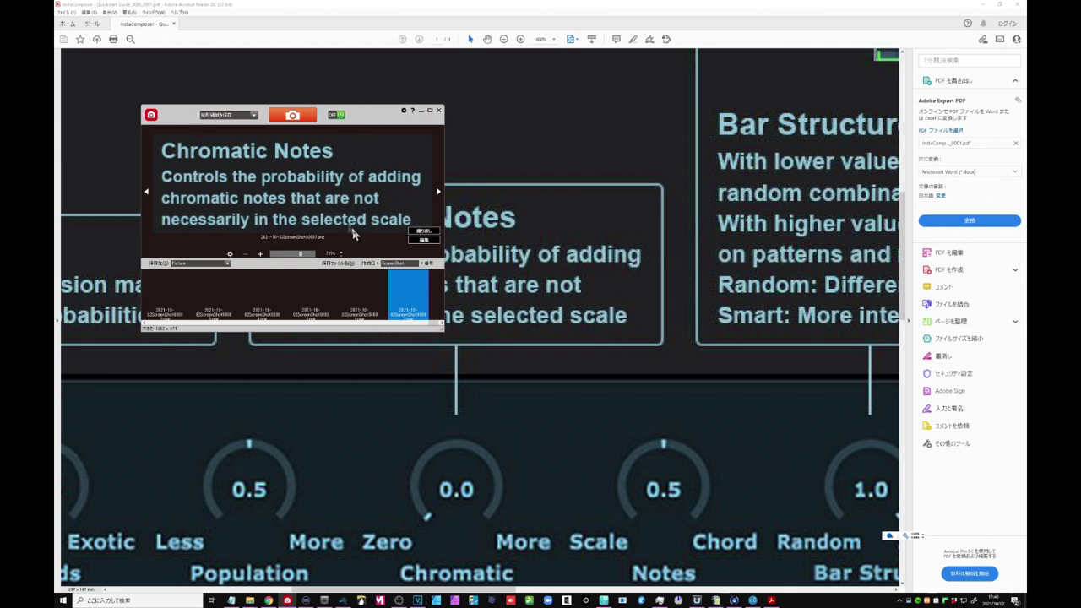
Step: Check the Note Population and Chord Complexity captures, reselect Chromatic Notes, then bring EzOCR forward
left_click(359, 297)
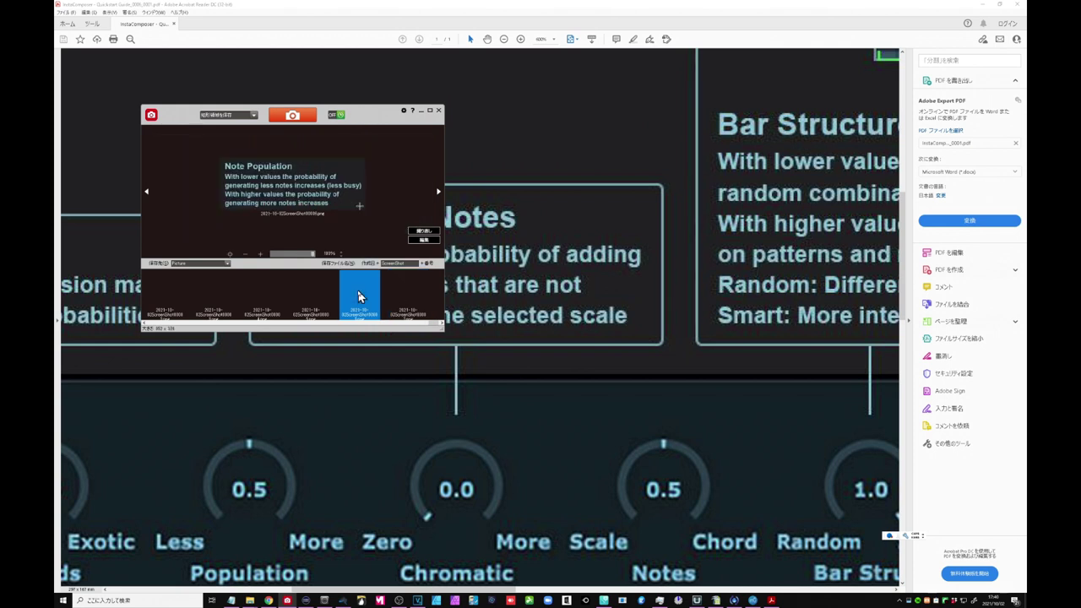
left_click(315, 291)
left_click(402, 290)
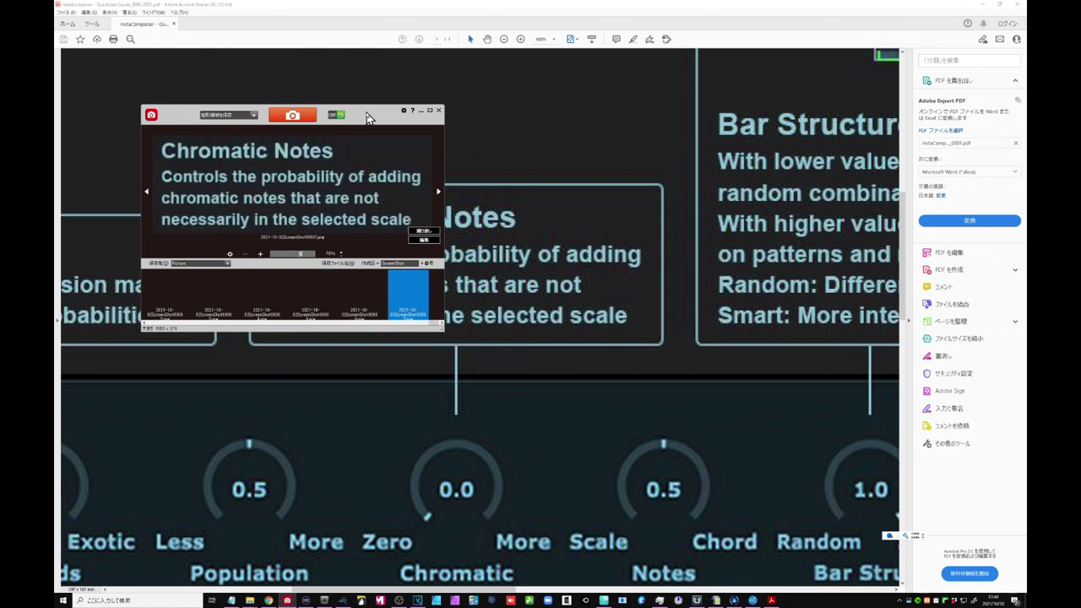
left_click_drag(784, 282, 786, 281)
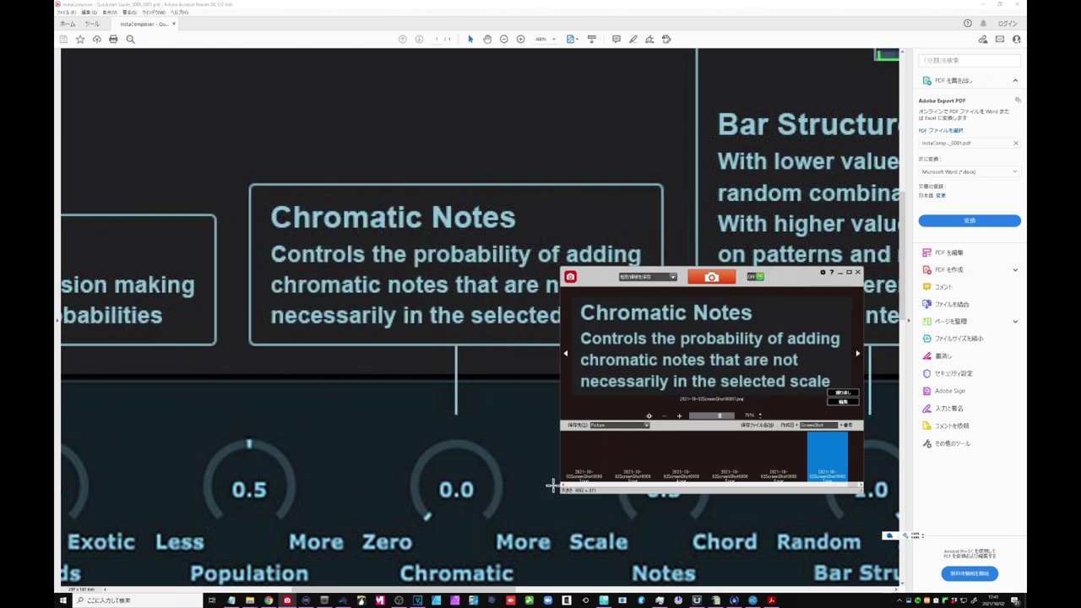
key("alt+Tab")
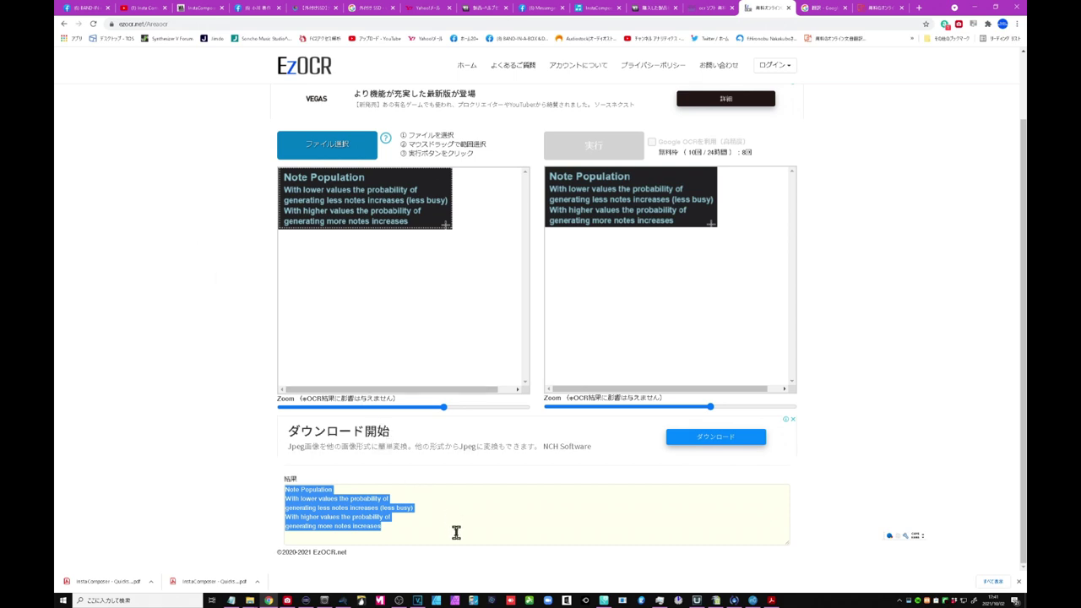
Step: Load the Chromatic Notes capture into EzOCR as the source image and select its whole area
left_click(288, 600)
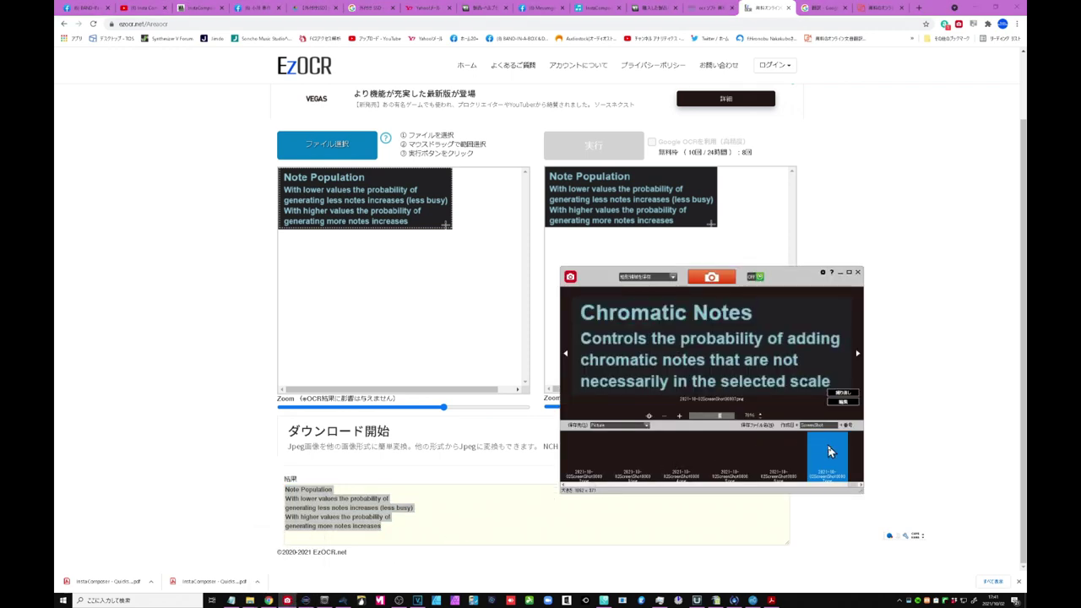
mouse_move(830, 452)
left_mouse_down()
mouse_move(454, 309)
mouse_move(407, 271)
left_mouse_up()
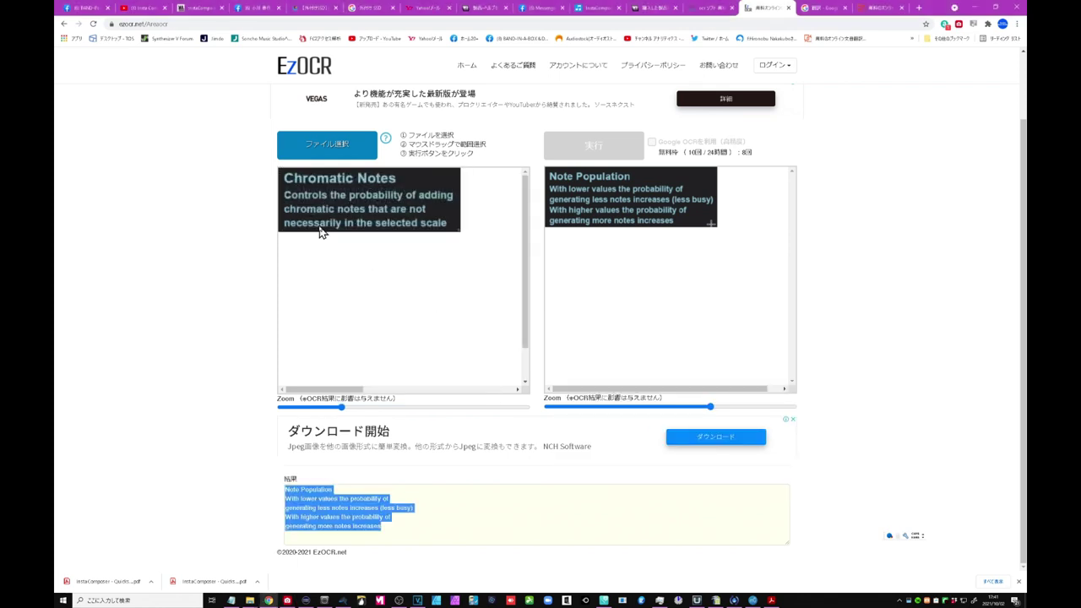
left_click(461, 238)
left_click_drag(461, 238, 280, 174)
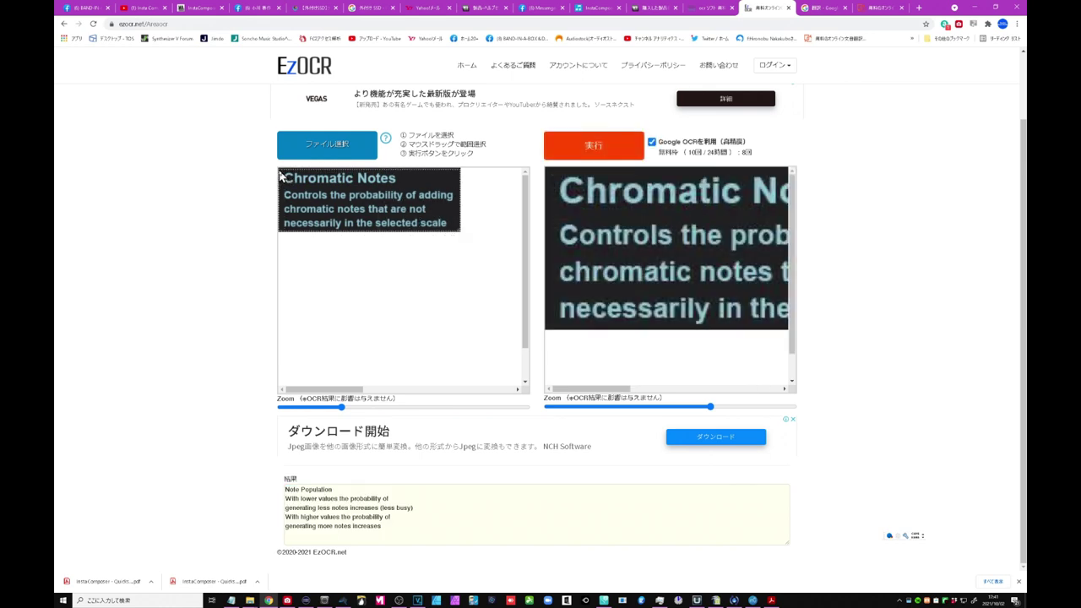
Step: Run OCR on the Chromatic Notes image and copy the recognised English text
left_click(591, 160)
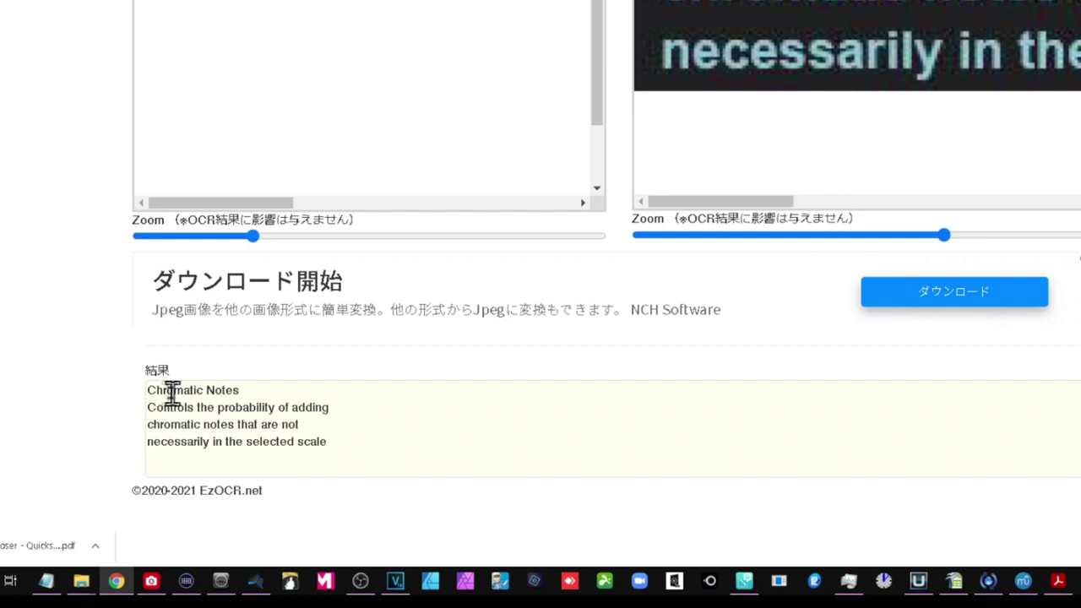
left_click_drag(145, 390, 340, 446)
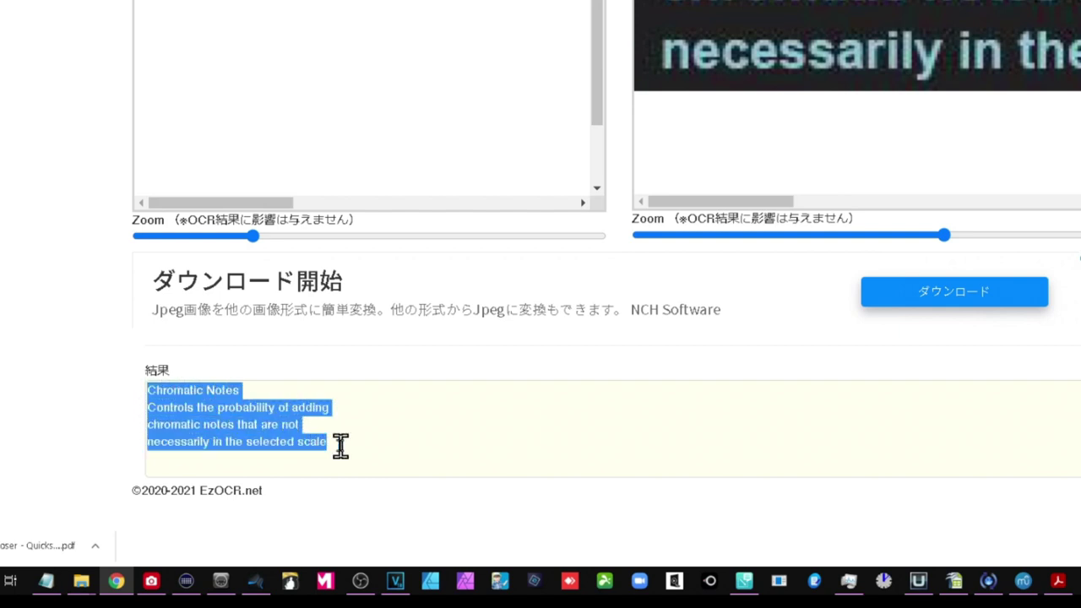
right_click(273, 421)
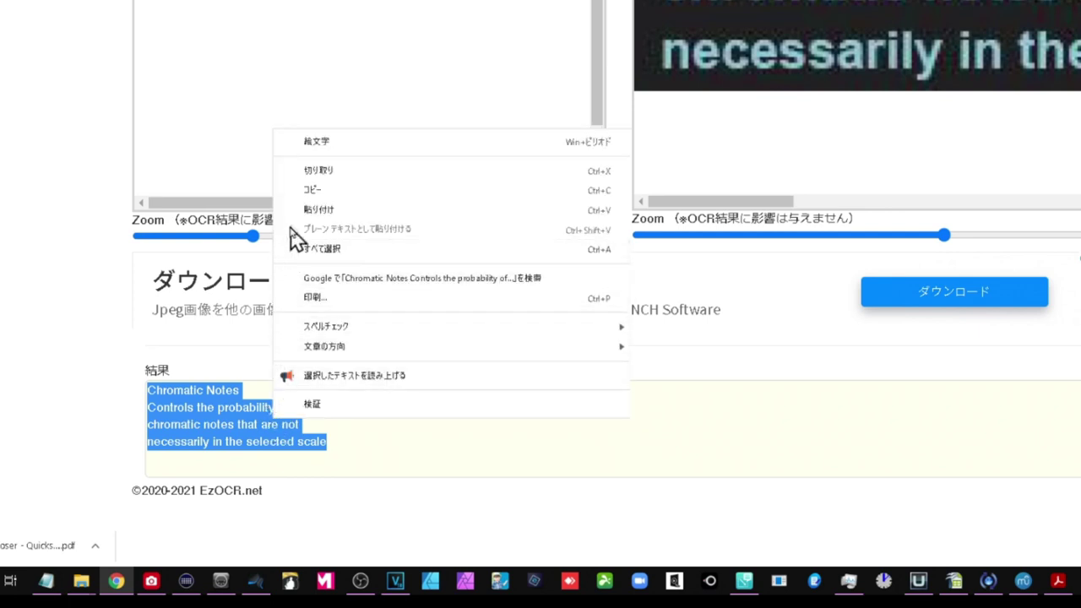
left_click(310, 195)
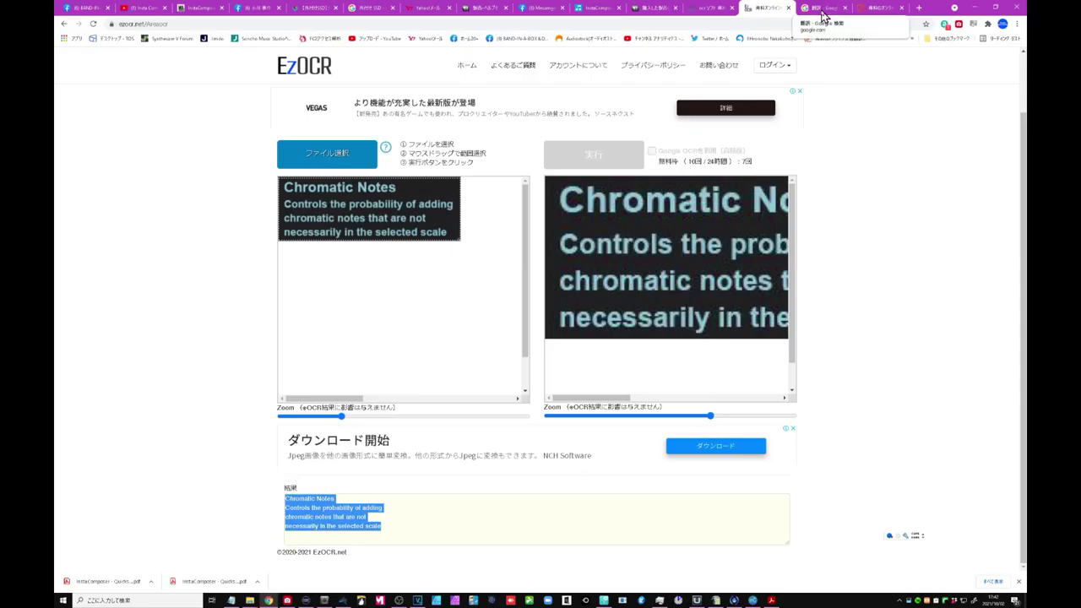
Step: Replace the Google Translate source with the Chromatic Notes English to get Japanese, then go to Notepad
left_click(825, 11)
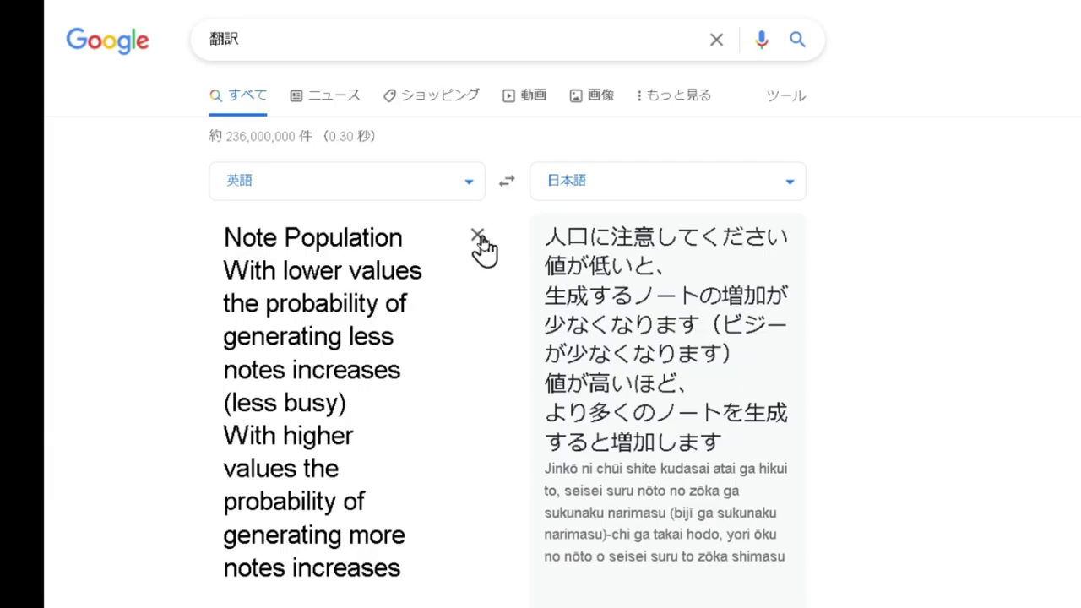
left_click(478, 238)
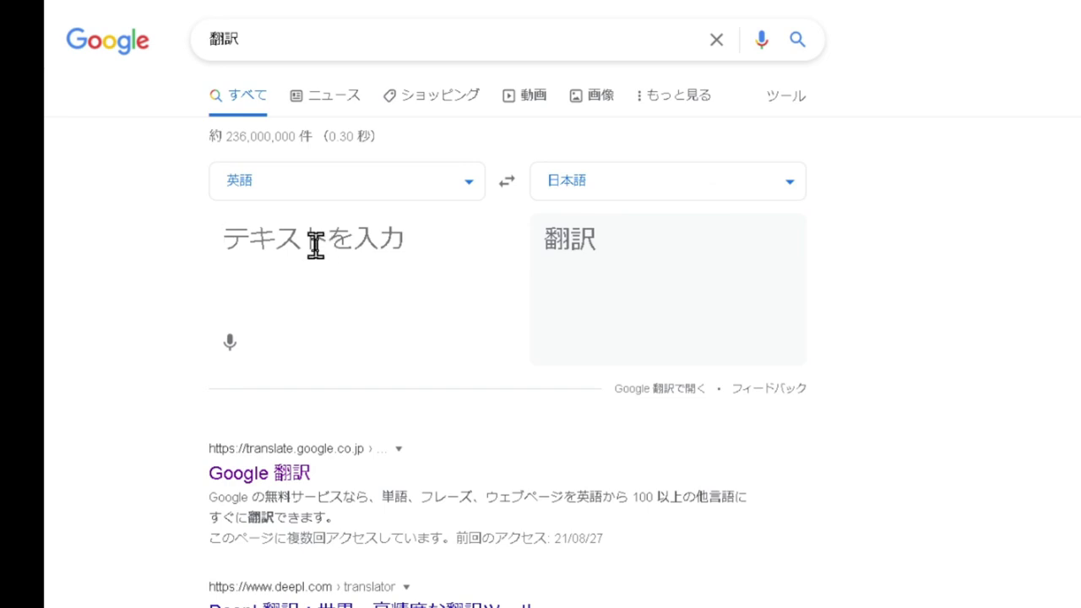
type("Chromatic Notes Controls the probability of adding chromatic notes that are not necessarily in the selected scale")
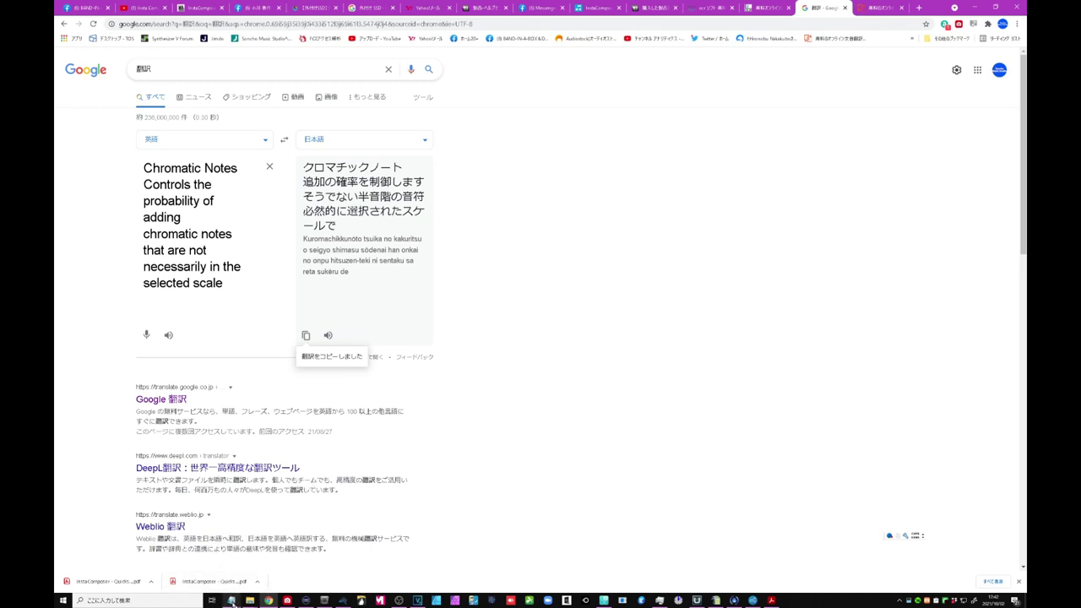
left_click(232, 601)
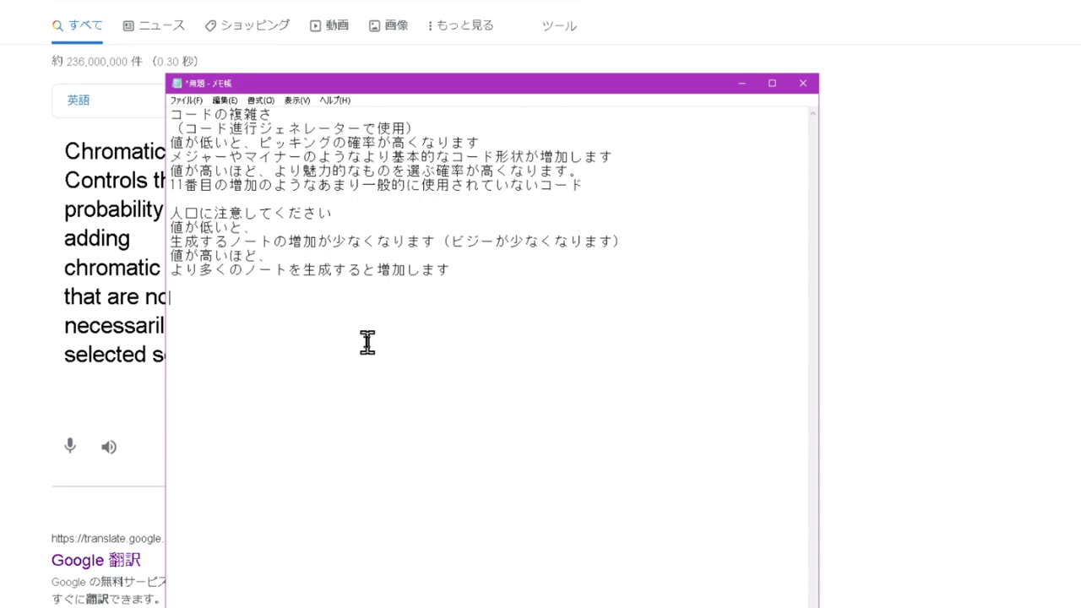
Step: Append the Japanese Chromatic Notes translation to the Notepad notes, followed by a new line
type("クロマチックノート 追加の確率を制御します そうでない半音階の音符 必然的に選択されたスケールで")
key("Return")
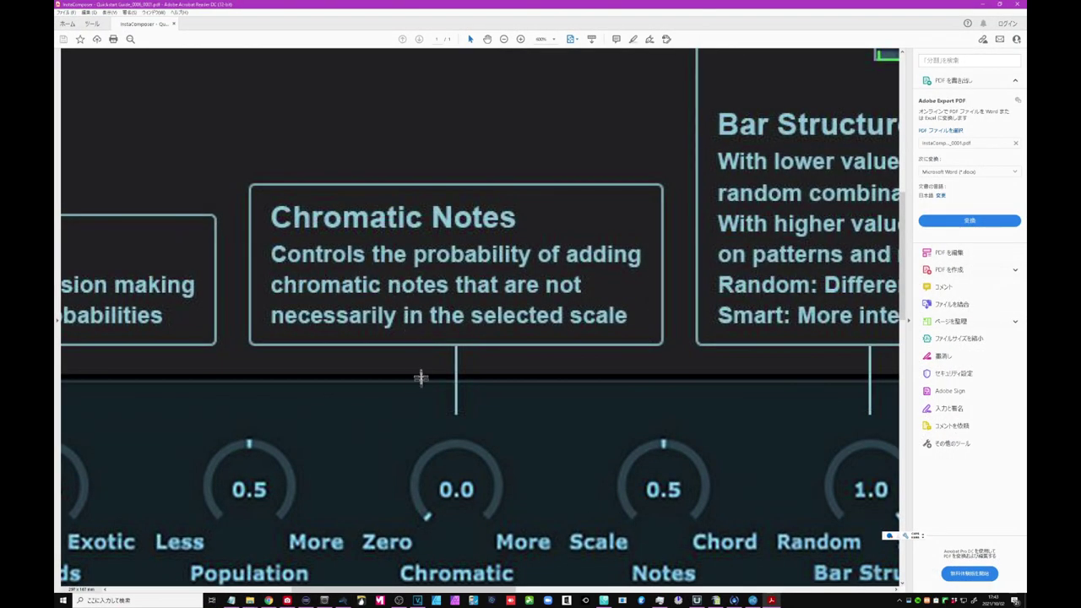
Step: Pan the guide past Note Population to the Note Selecting box and begin its capture region
left_click_drag(422, 403, 374, 173)
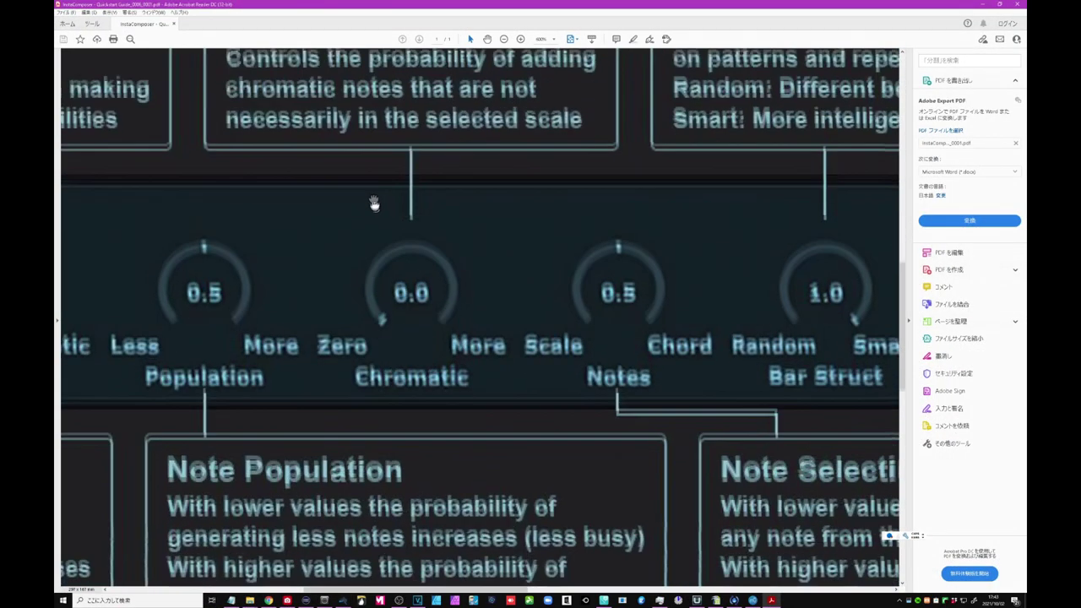
left_click_drag(353, 340, 242, 318)
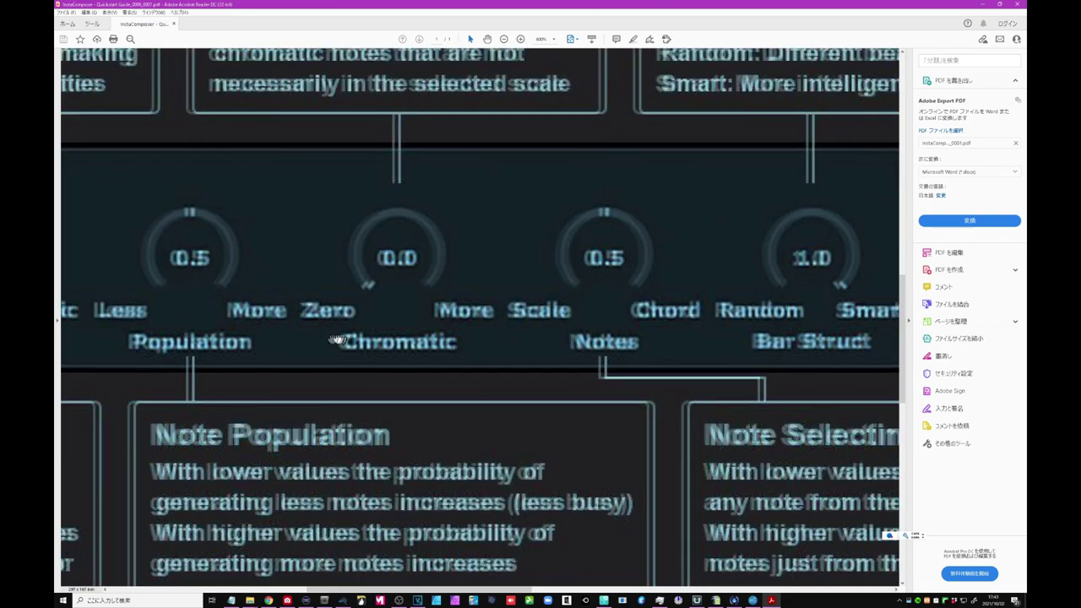
mouse_move(561, 319)
left_mouse_down()
mouse_move(219, 202)
mouse_move(172, 172)
left_mouse_up()
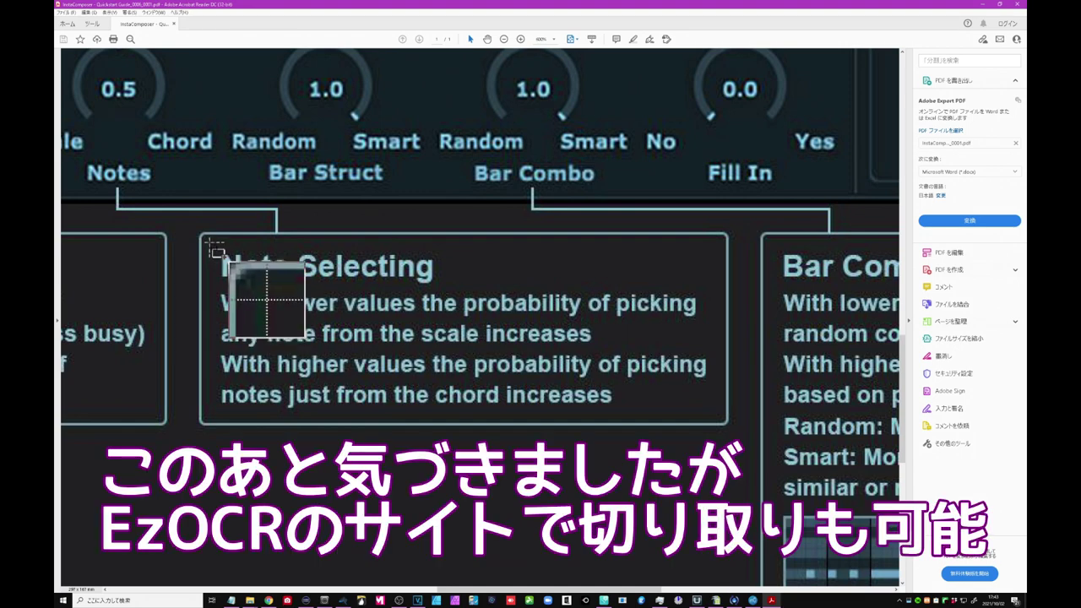
mouse_move(213, 246)
left_mouse_down()
mouse_move(649, 434)
mouse_move(719, 417)
left_mouse_up()
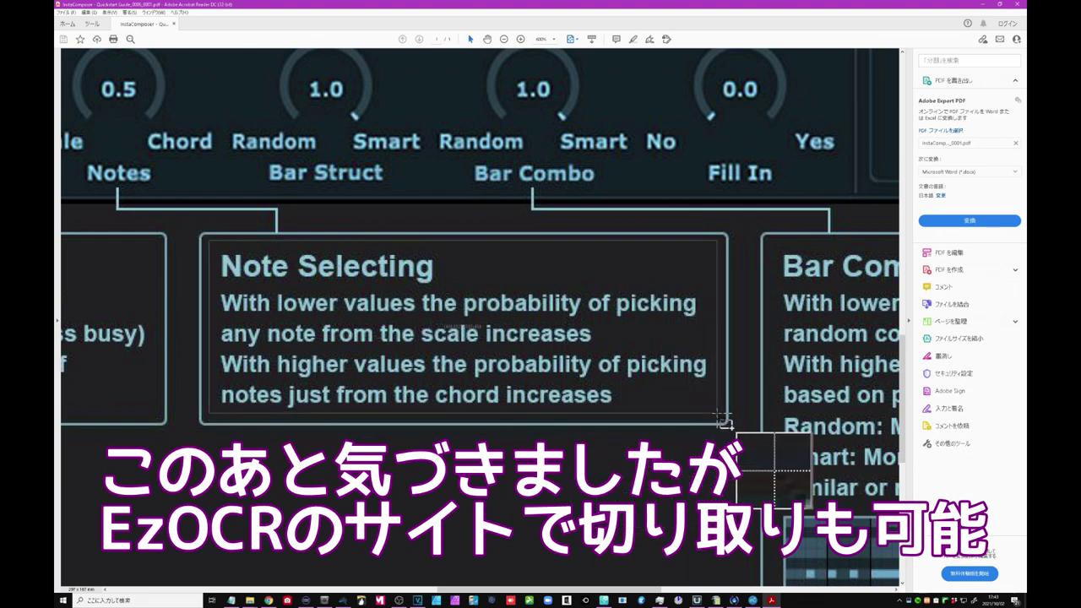
Step: Capture the Note Selecting box, pin the capture tool always on top, and minimize Acrobat
left_click_drag(718, 417, 719, 415)
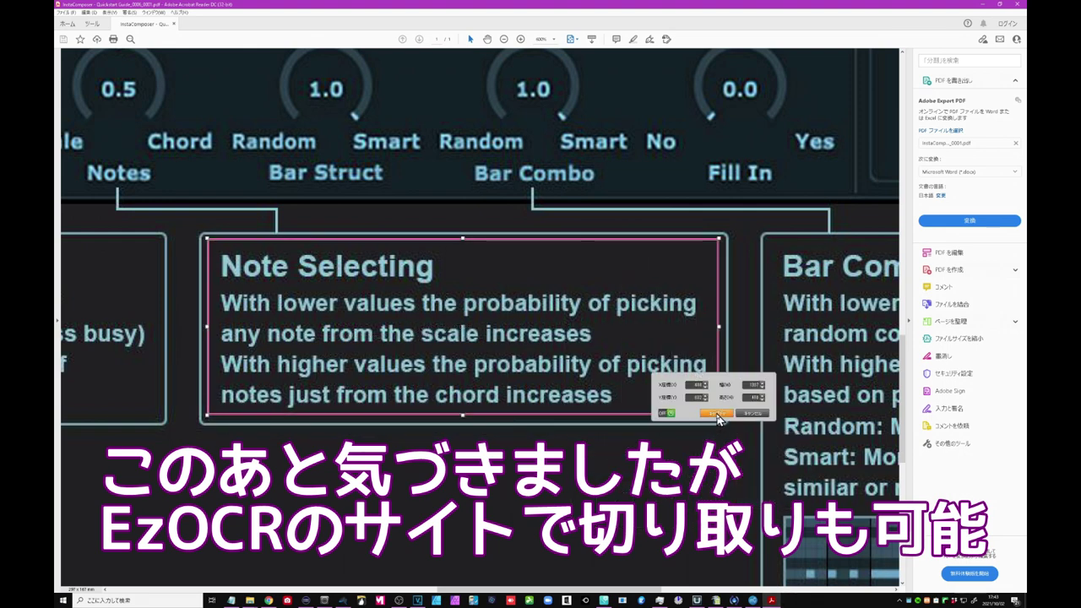
left_click(716, 413)
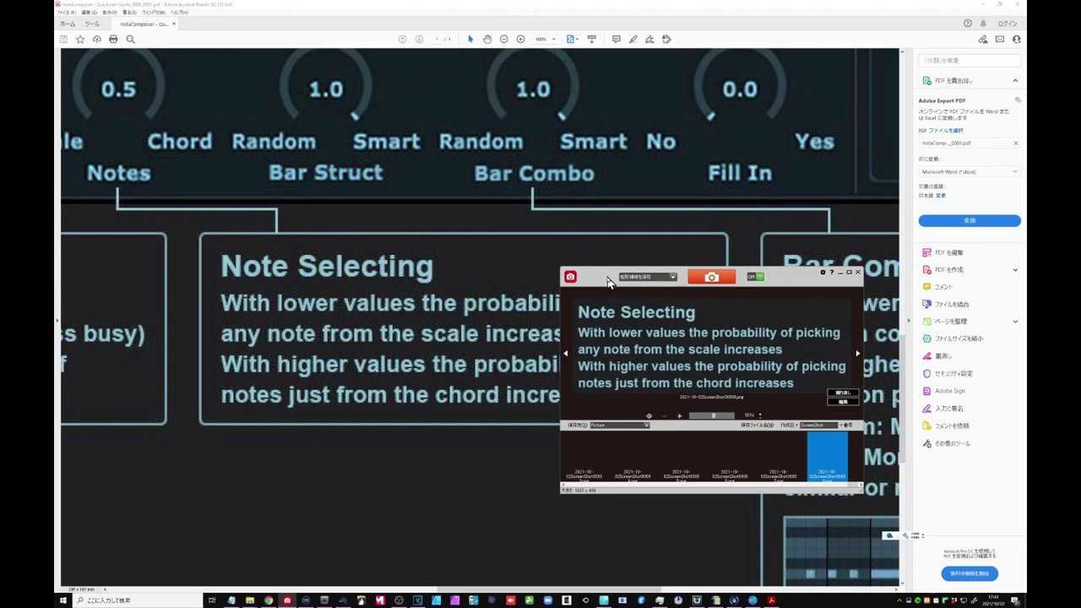
key("Pause")
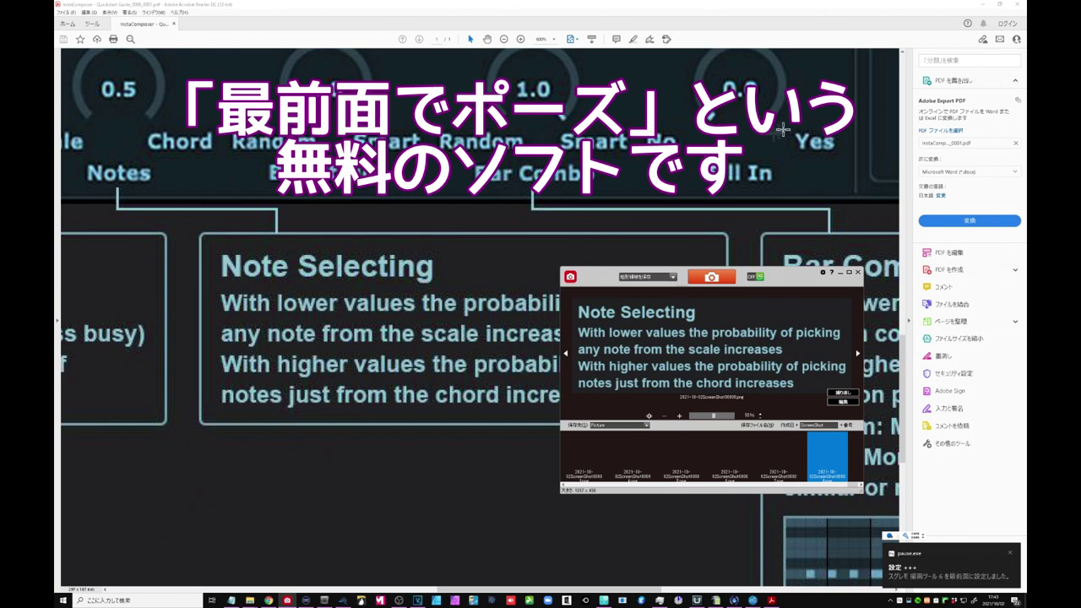
left_click(981, 5)
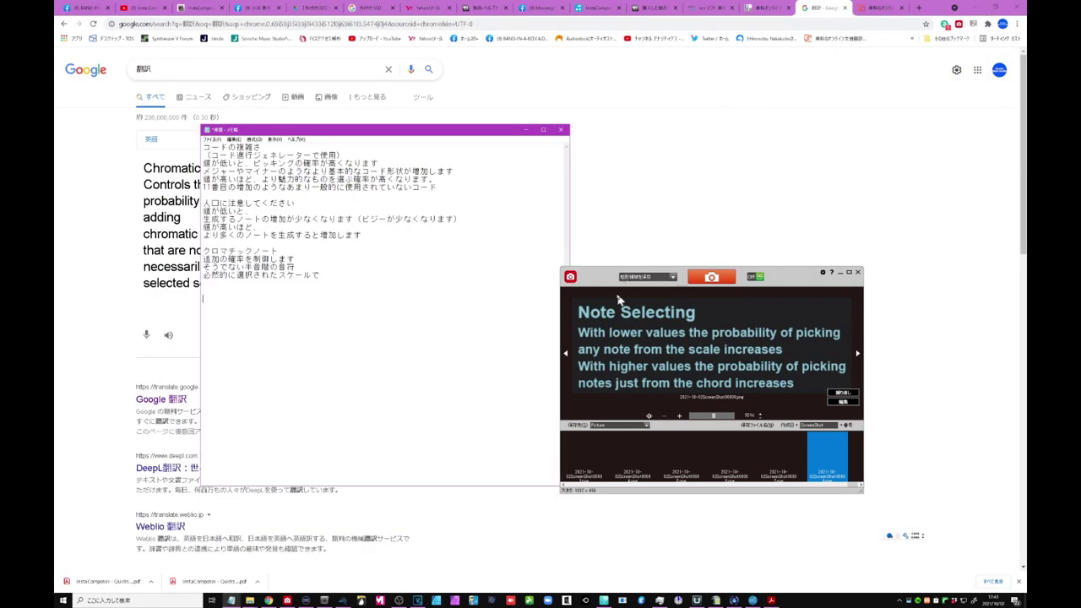
Step: Load the Note Selecting screenshot into EzOCR and run recognition on the whole image
left_click(753, 9)
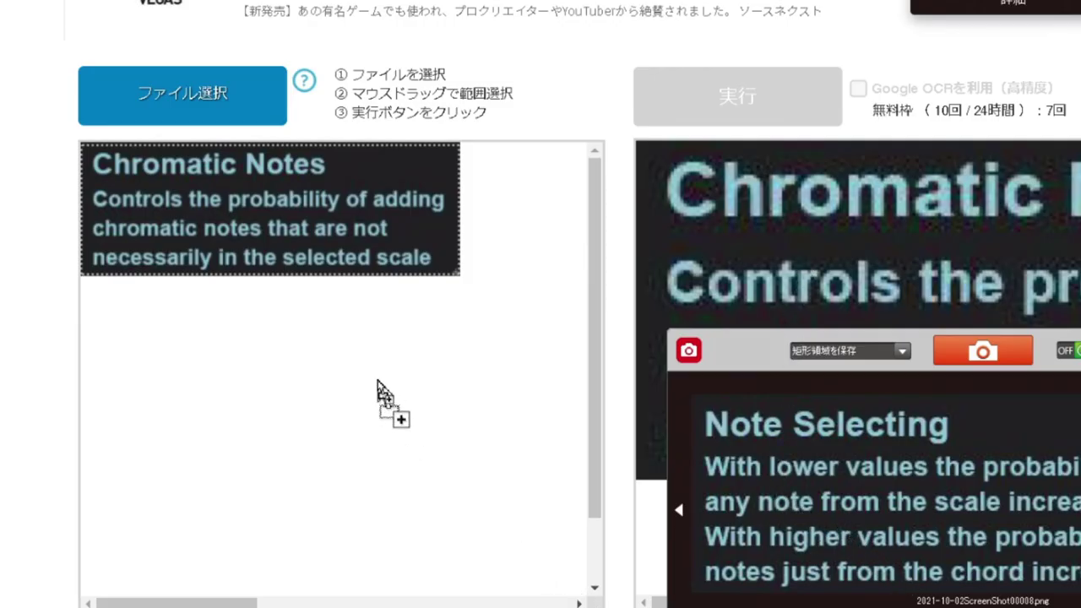
left_click_drag(473, 499, 377, 393)
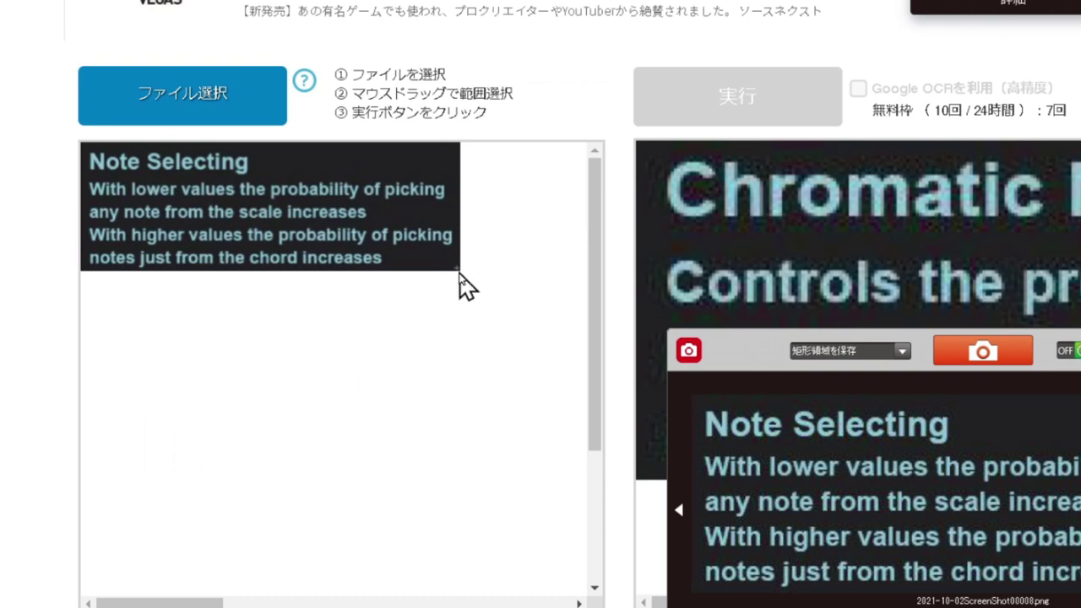
left_click_drag(459, 273, 85, 149)
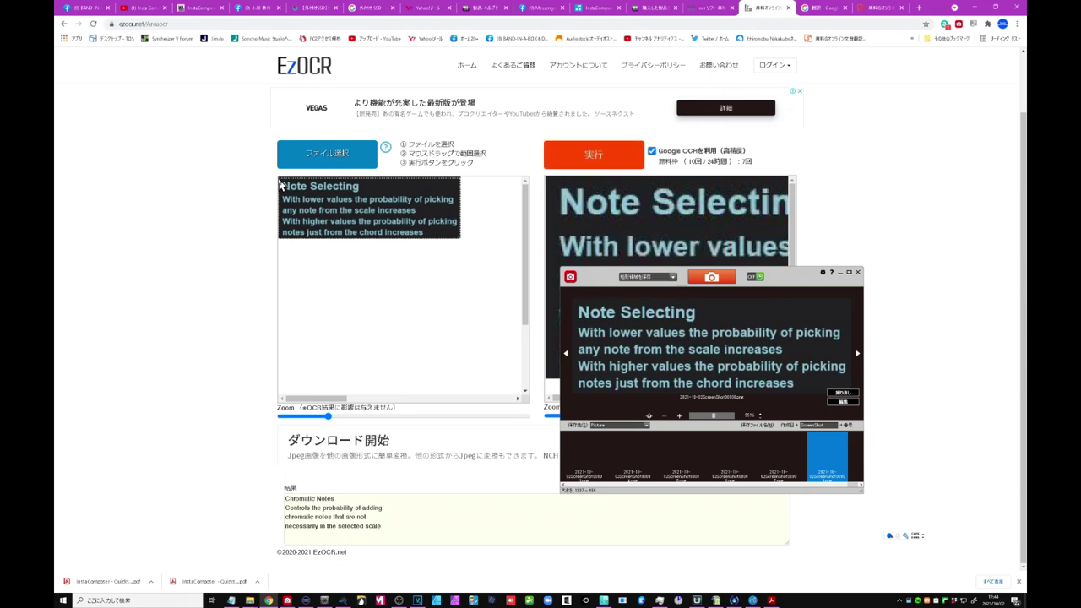
left_click(589, 160)
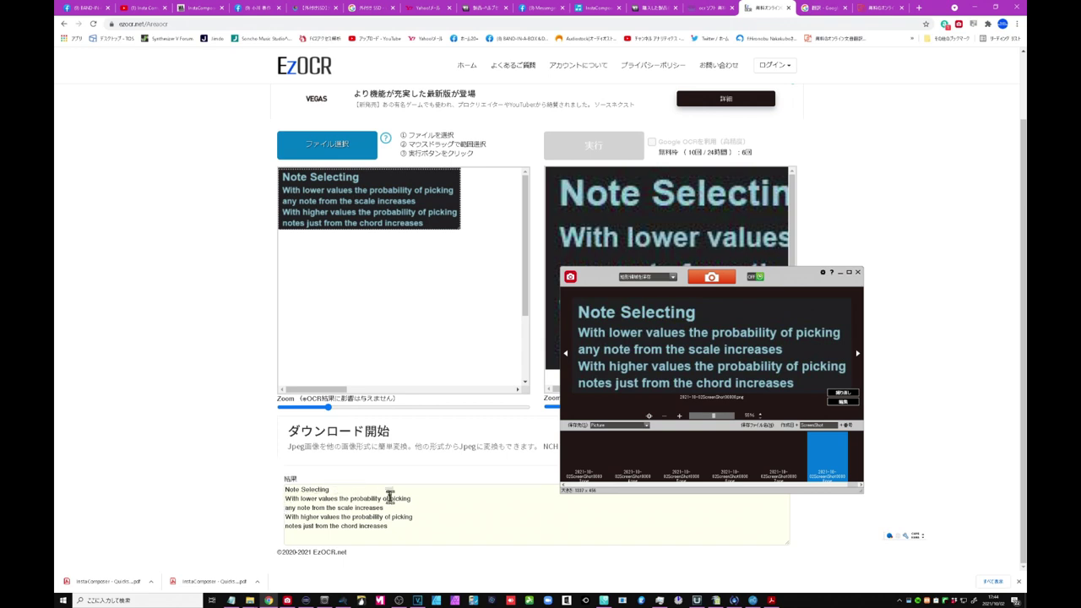
Step: Copy the recognised Note Selecting English text and return to Google Translate
left_click_drag(393, 530, 268, 498)
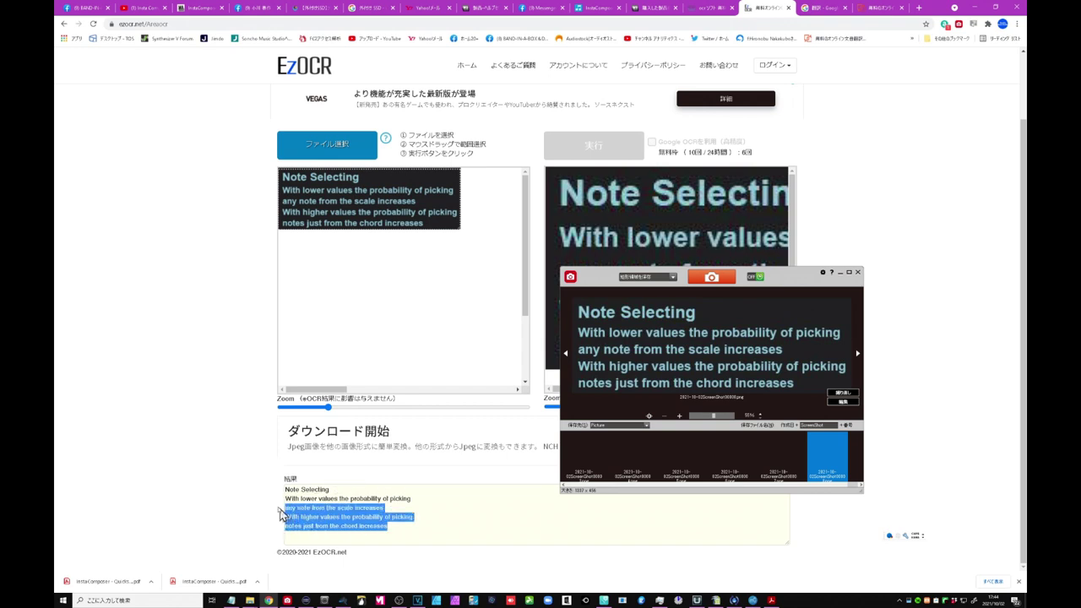
right_click(305, 492)
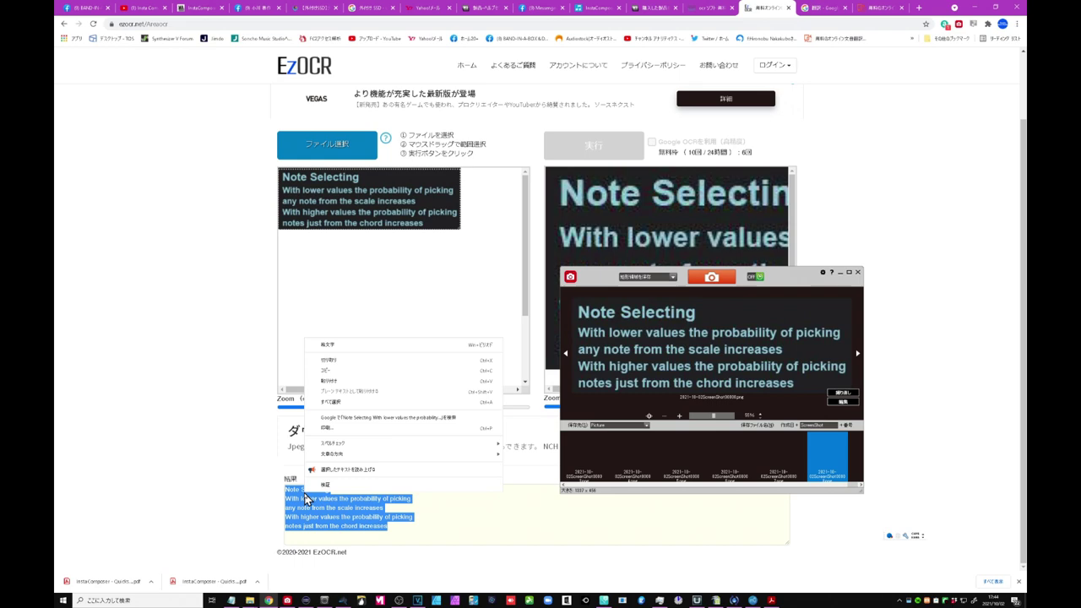
left_click(337, 370)
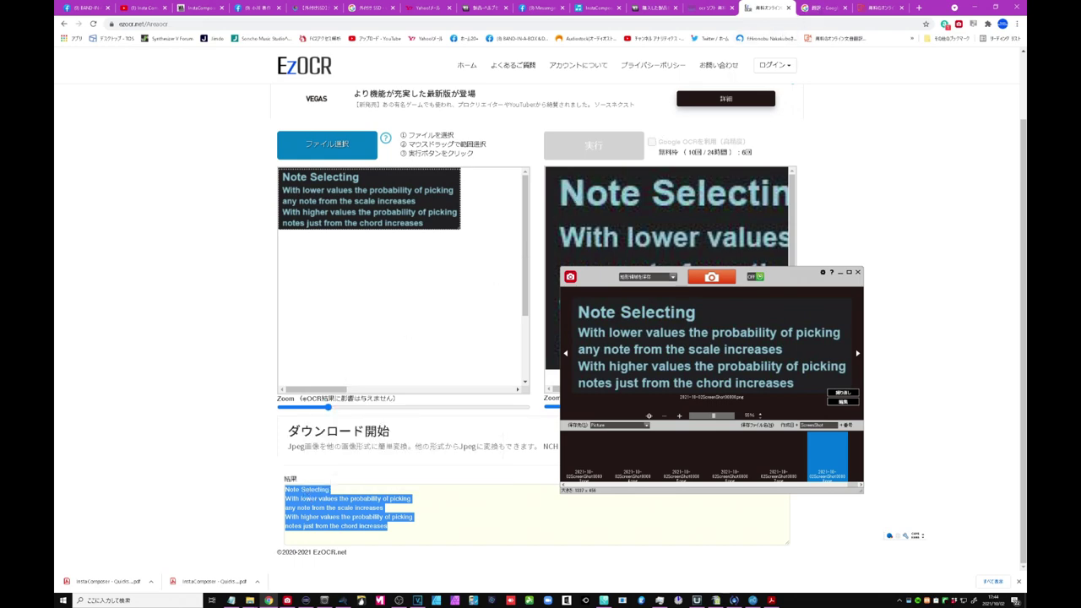
left_click(818, 8)
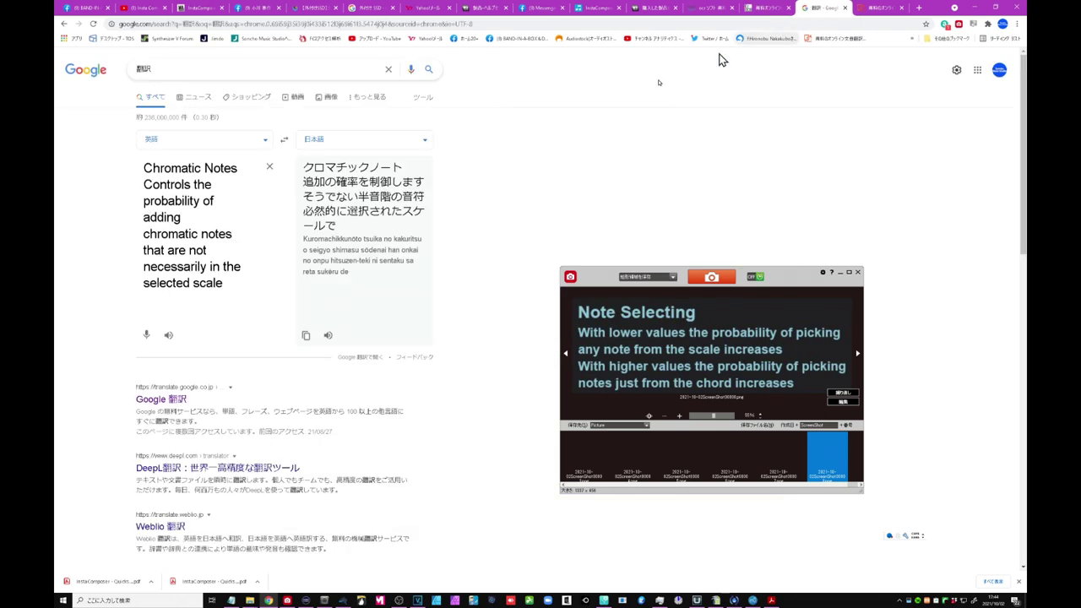
Step: Replace the previous text with the Note Selecting English, copy its Japanese translation, and return to Notepad
left_click(267, 169)
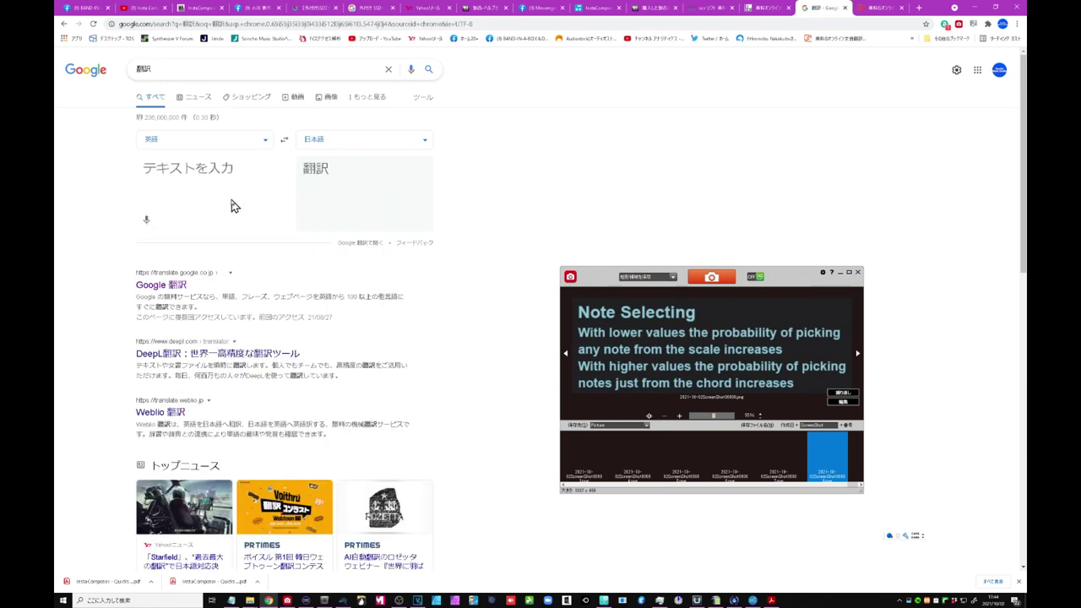
type("Note Selecting With lower values the probability of picking any note from the scale increases With higher values the probability of picking notes just from the chord increases")
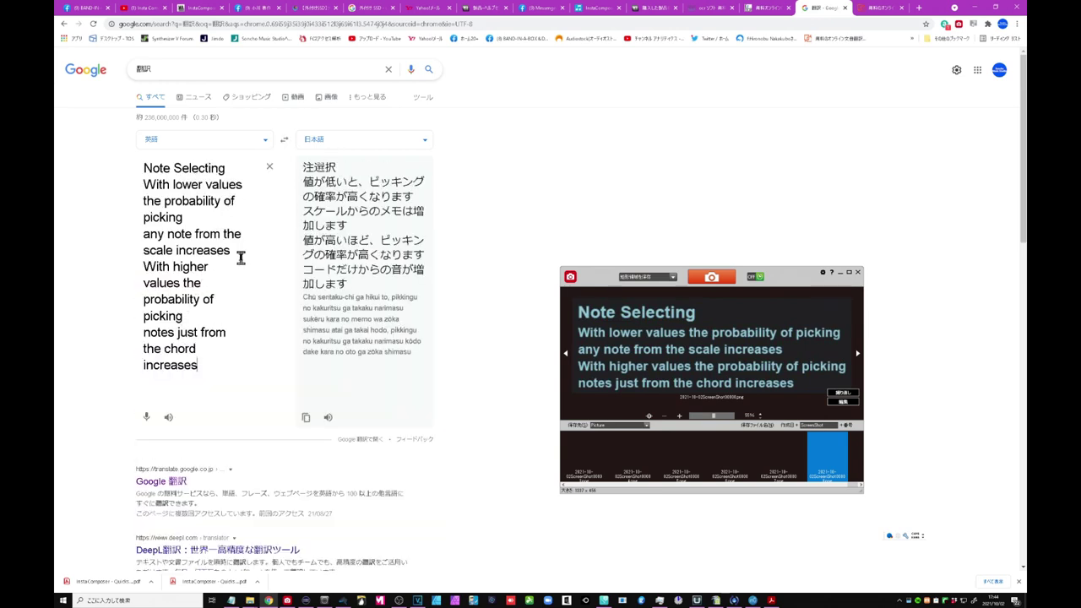
left_click(306, 419)
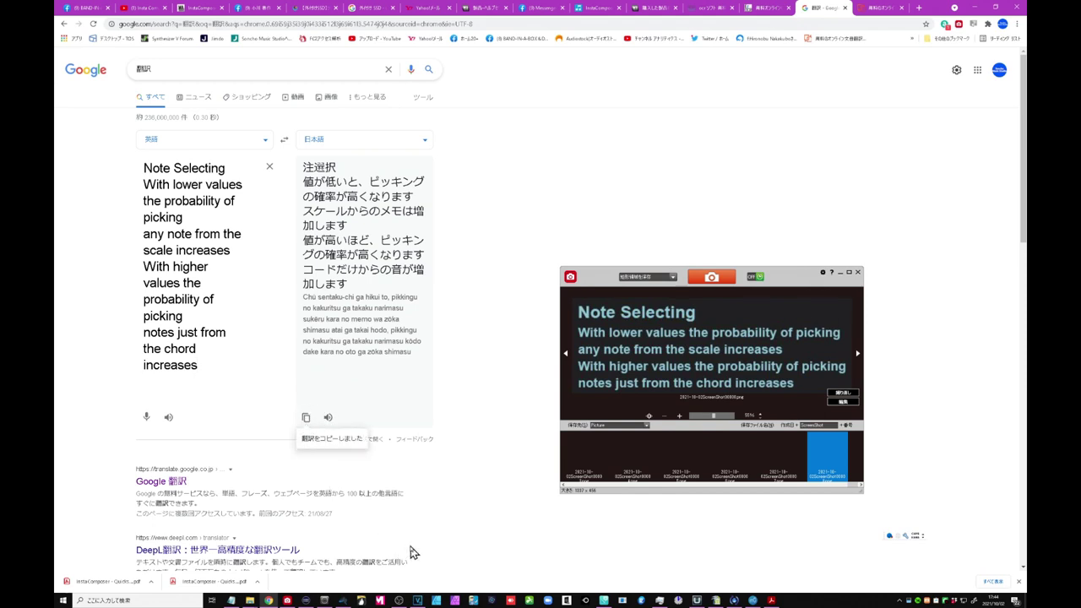
left_click(232, 601)
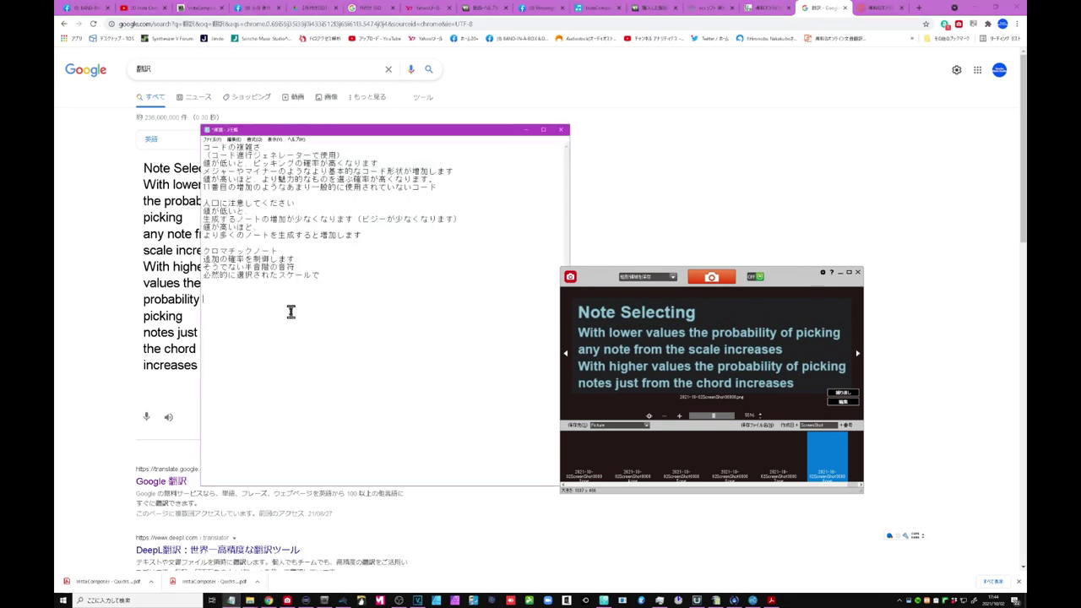
Step: Paste the five-line Japanese Note Selecting translation below the Chromatic Notes section
key("ctrl+v")
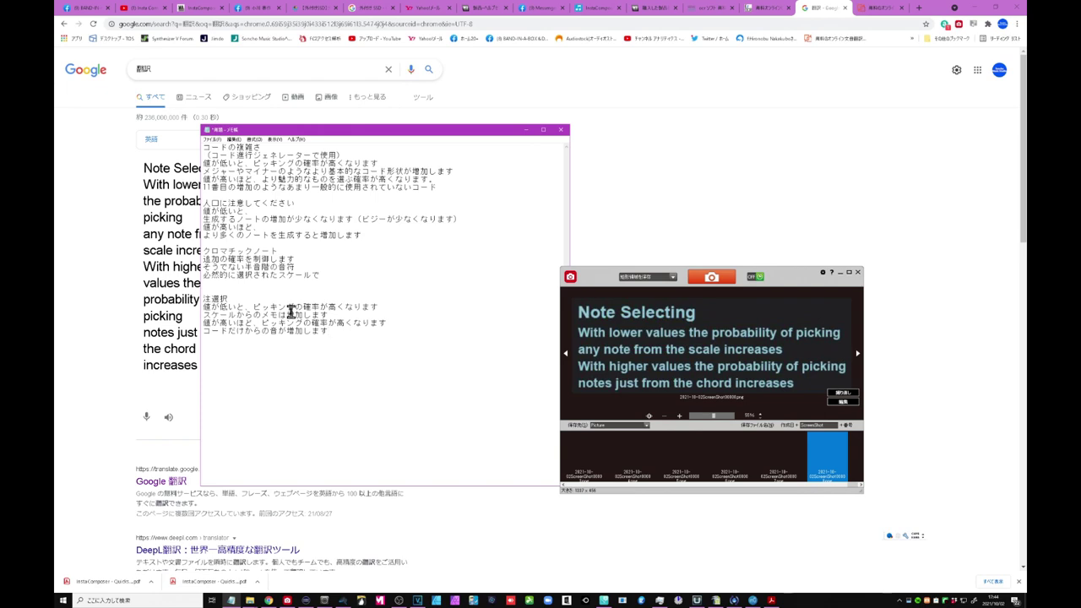